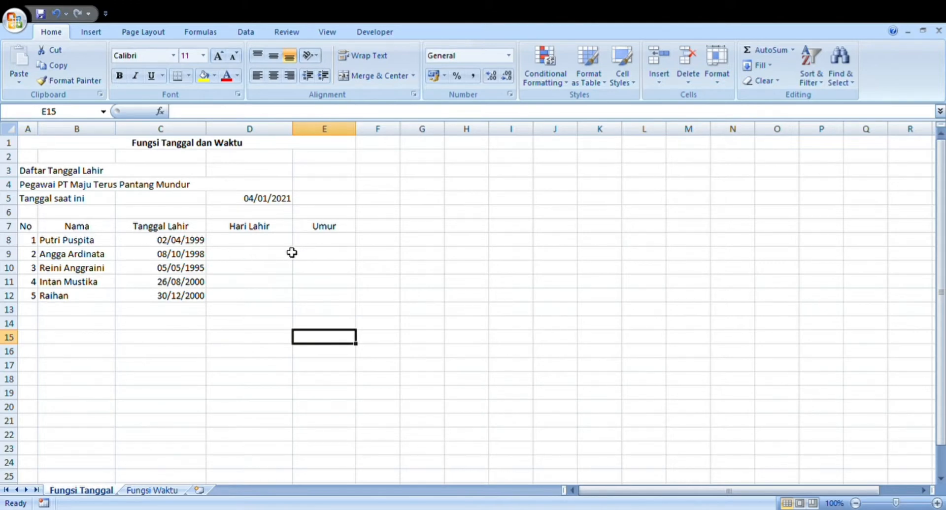
# Enter =TEXT(C8;"DDDD") in D8 to get the weekday of birth and fill the formula down to D12.
pyautogui.click(258, 245)
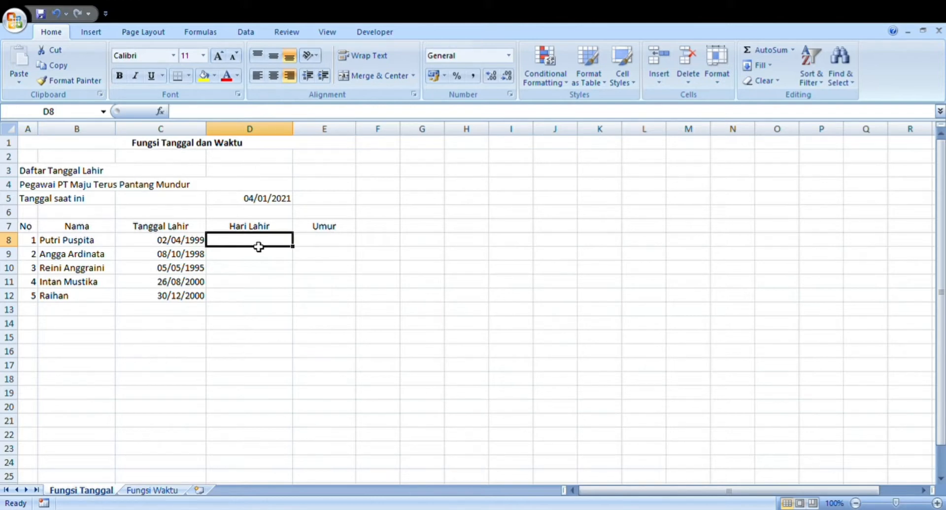
pyautogui.write('=')
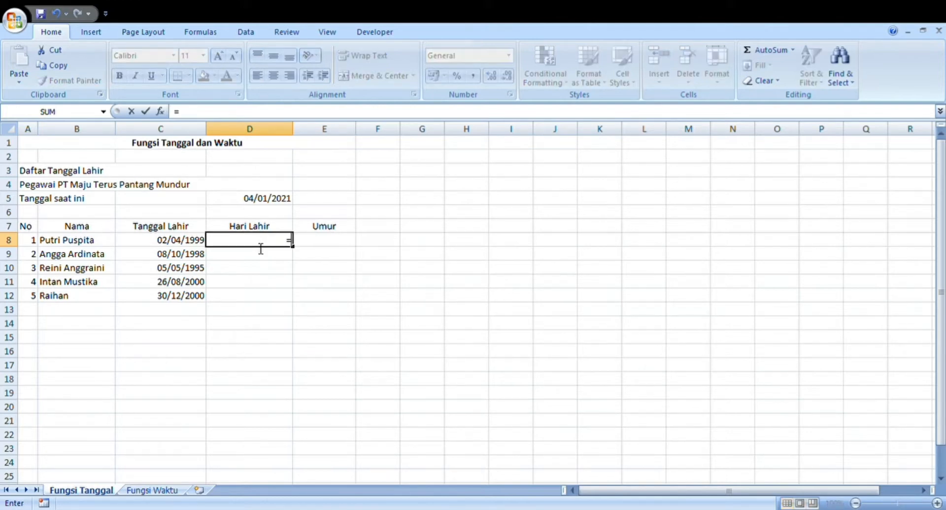
pyautogui.write('Text(')
pyautogui.click(197, 242)
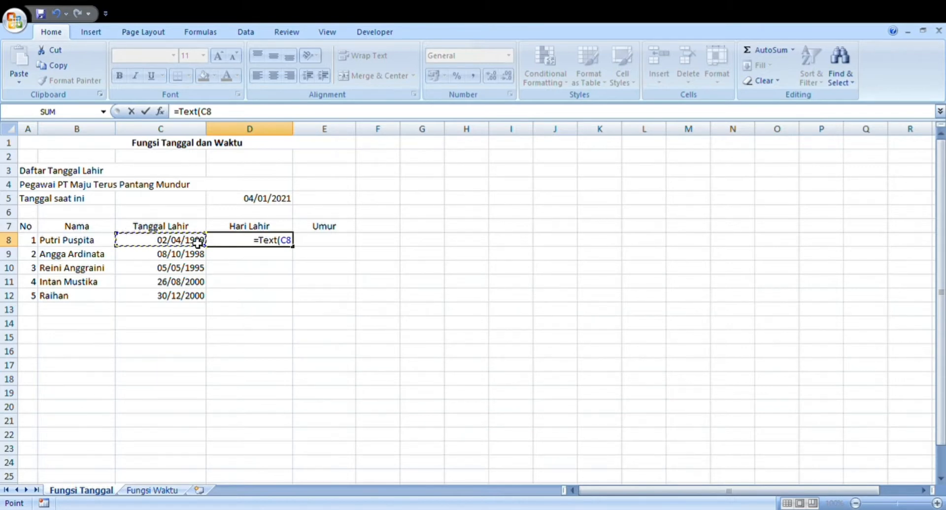
pyautogui.press('F8')
pyautogui.press('BackSpace')
pyautogui.press('BackSpace')
pyautogui.press('BackSpace')
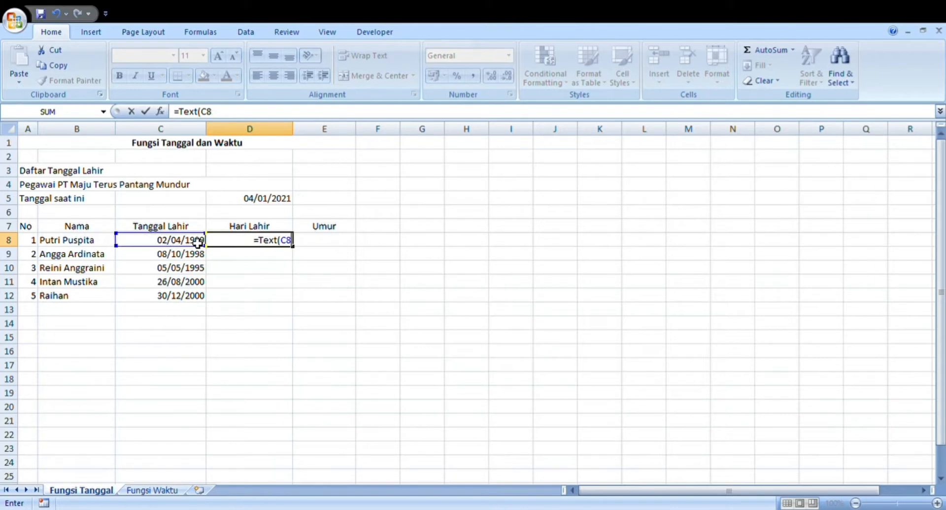
pyautogui.write(';"DDDD')
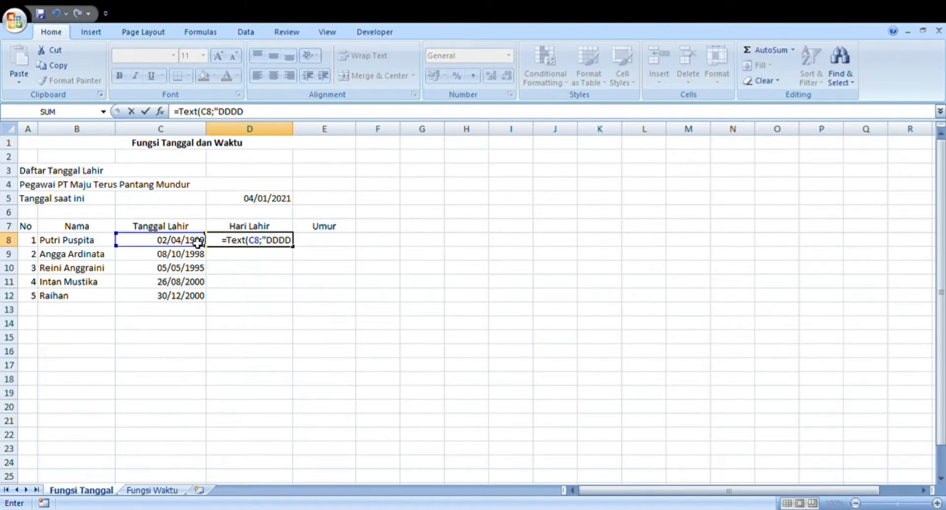
pyautogui.write(')')
pyautogui.click(237, 247)
pyautogui.press('Return')
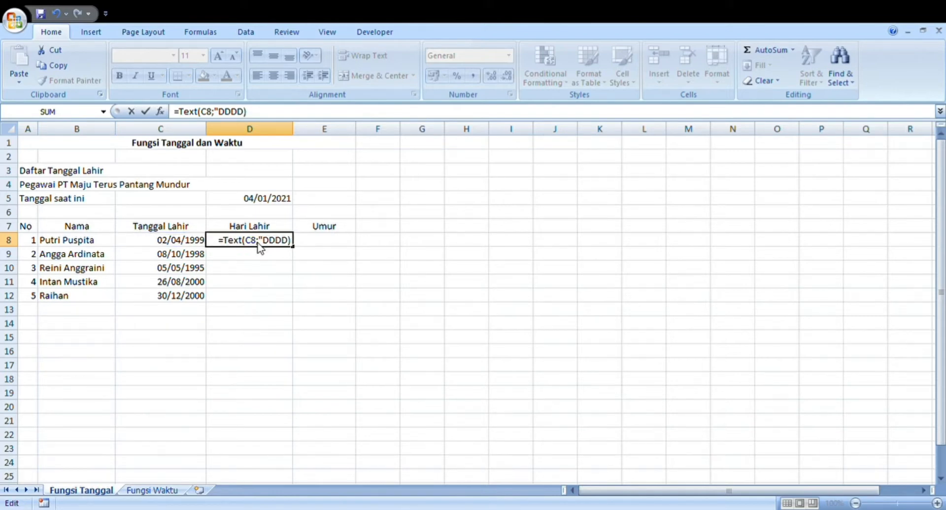
pyautogui.press('Return')
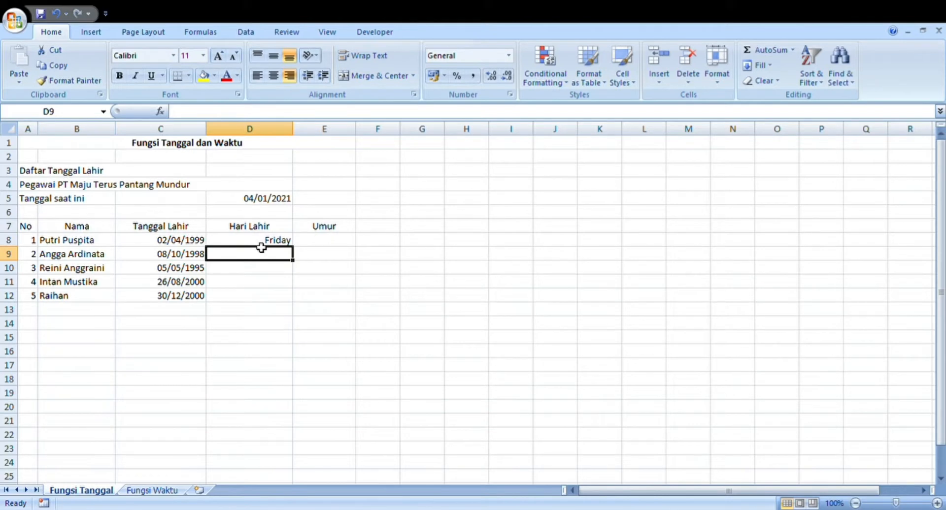
pyautogui.press('Up')
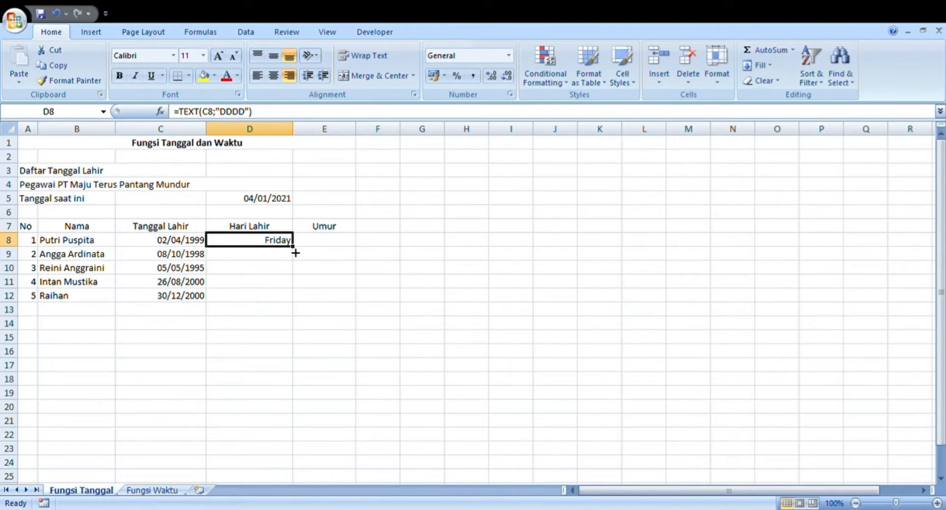
pyautogui.moveTo(295, 253); pyautogui.dragTo(298, 306)
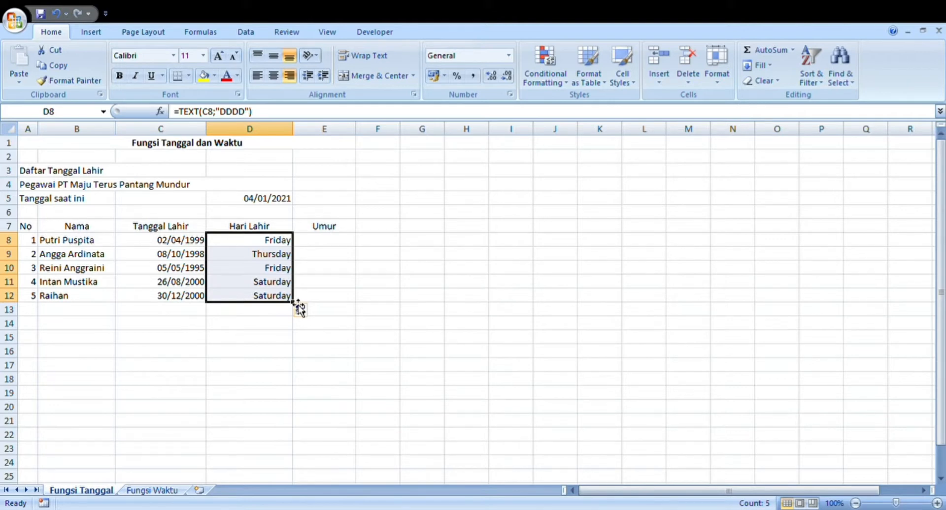
# Enter =D5-C8 in E8 to calculate the first employee's age in days.
pyautogui.click(325, 242)
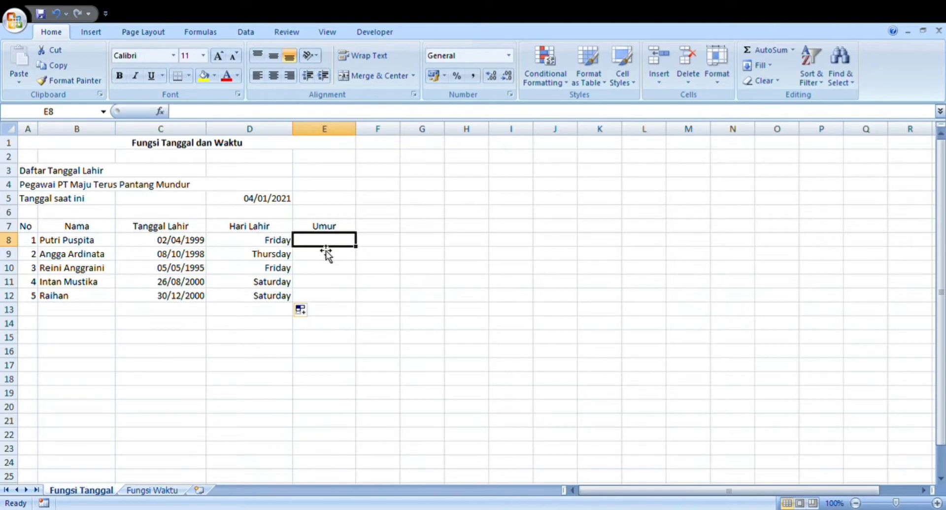
pyautogui.write('=')
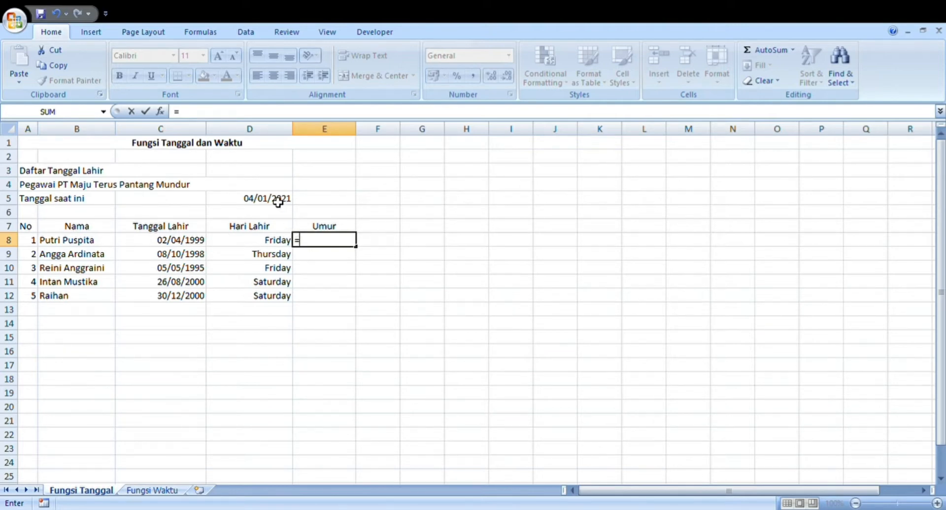
pyautogui.click(277, 202)
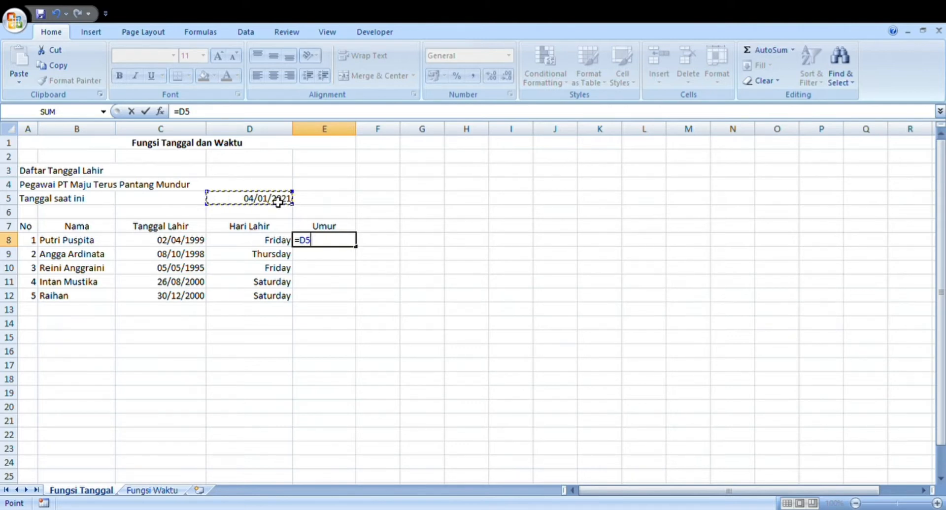
pyautogui.write('-')
pyautogui.click(194, 244)
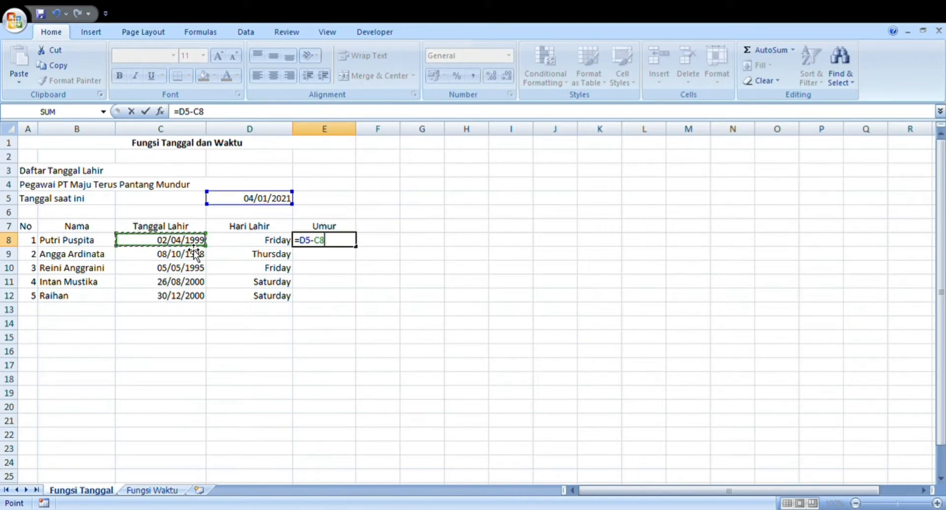
pyautogui.press('Return')
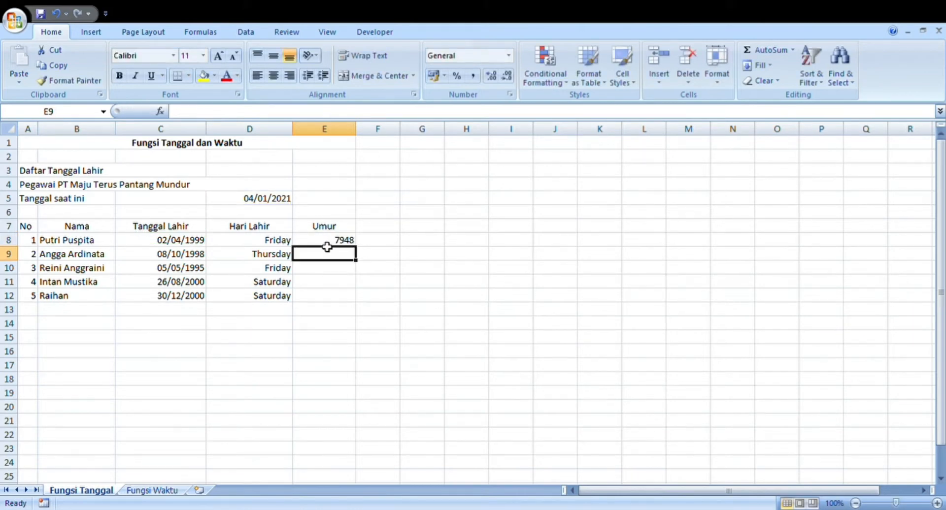
# Change the age formula in E8 to =(D5-C8)/365 to convert the days to years.
pyautogui.click(326, 246)
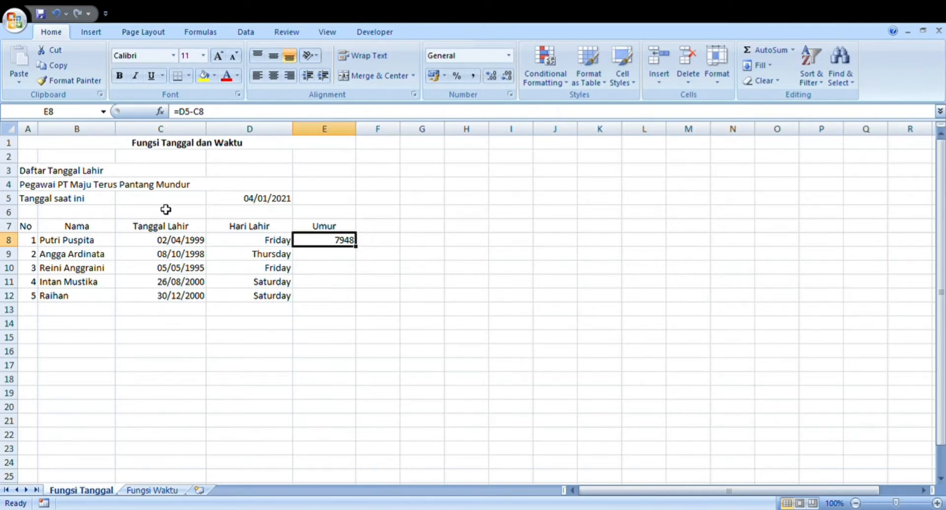
pyautogui.click(185, 113)
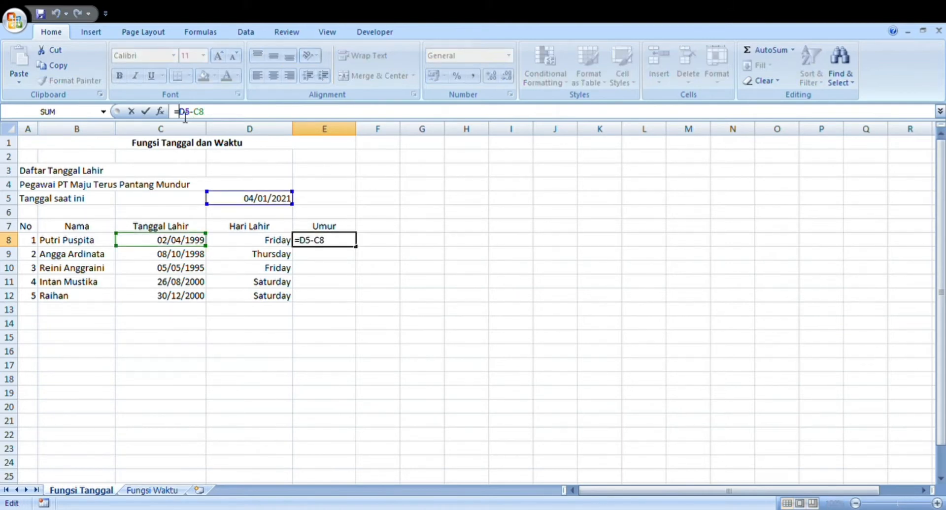
pyautogui.write('(')
pyautogui.click(219, 121)
pyautogui.write(')/')
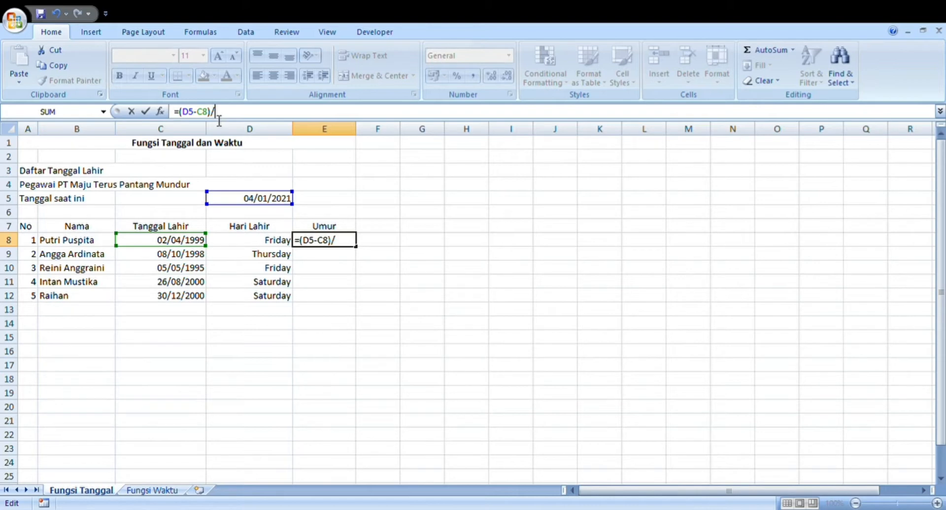
pyautogui.write('365')
pyautogui.press('Return')
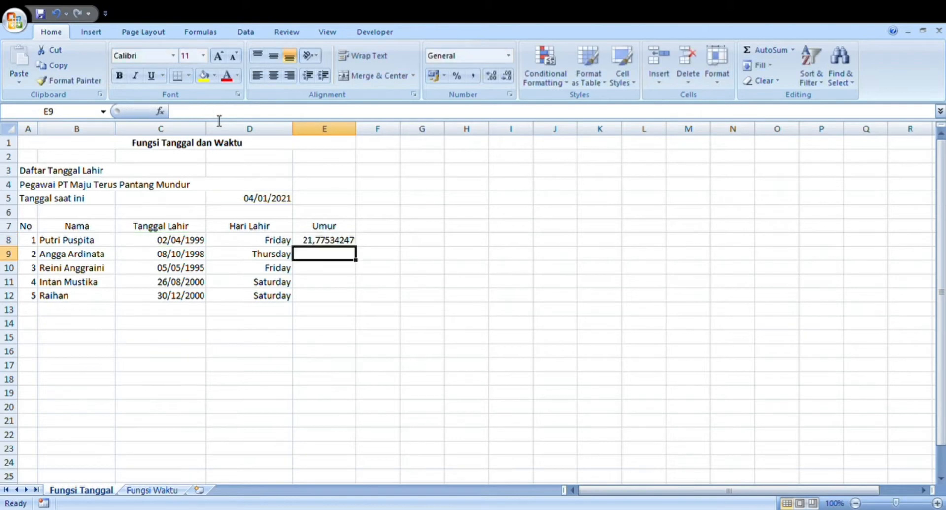
# Wrap the age formula in E8 in INT so it reads =INT((D5-C8)/365).
pyautogui.click(341, 243)
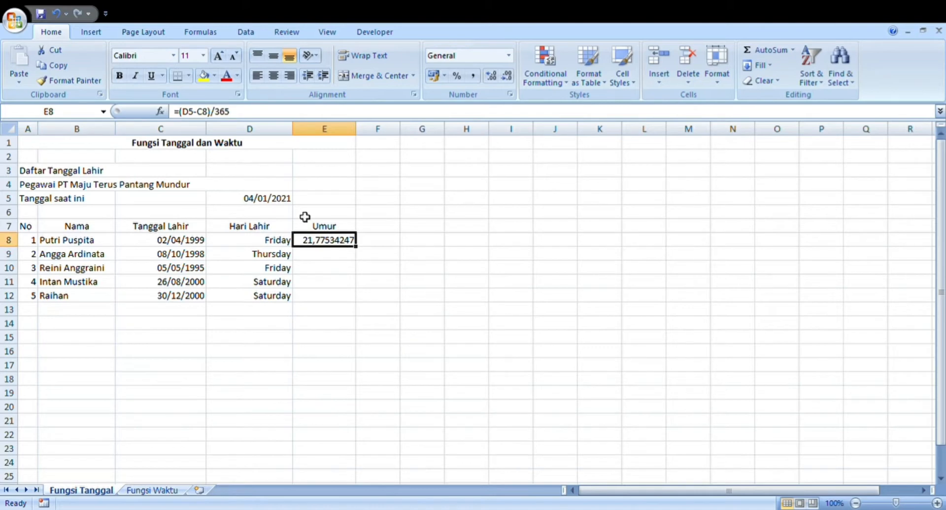
pyautogui.click(184, 113)
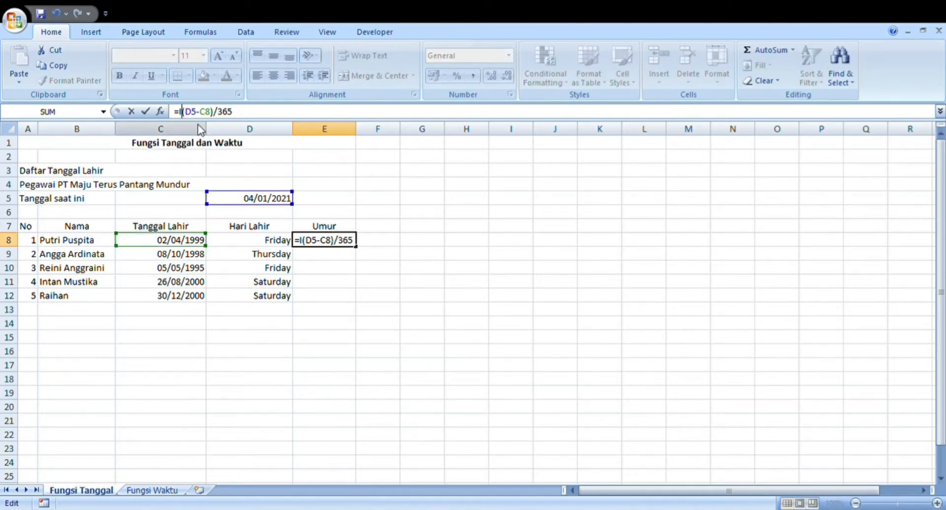
pyautogui.write('INT')
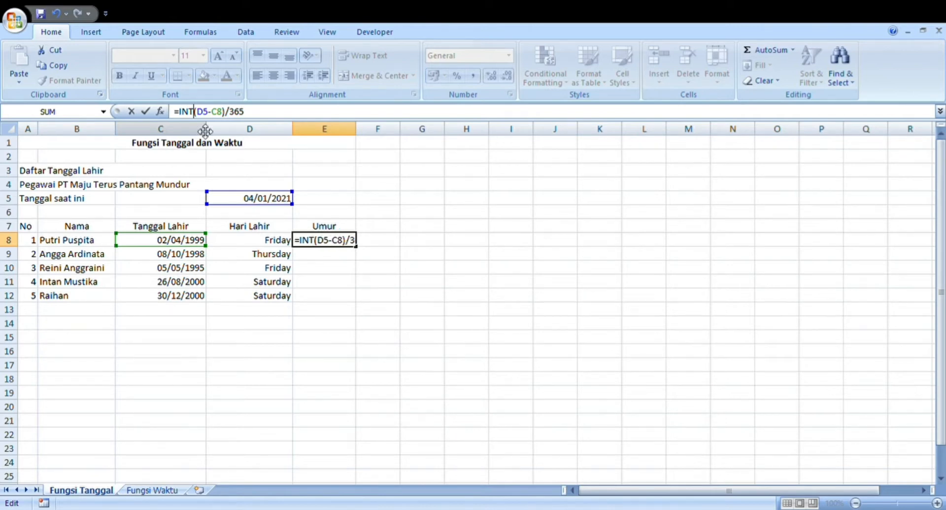
pyautogui.write('(')
pyautogui.click(256, 113)
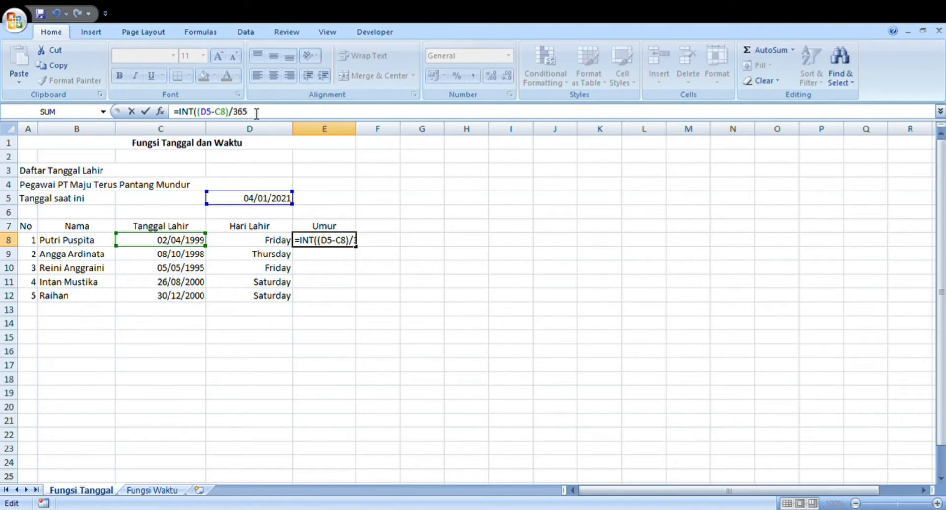
pyautogui.write(')')
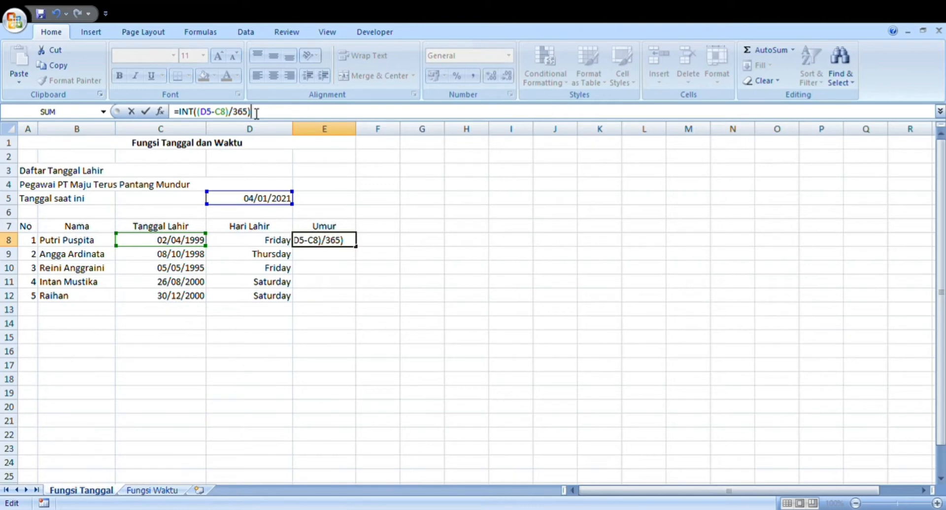
pyautogui.press('Return')
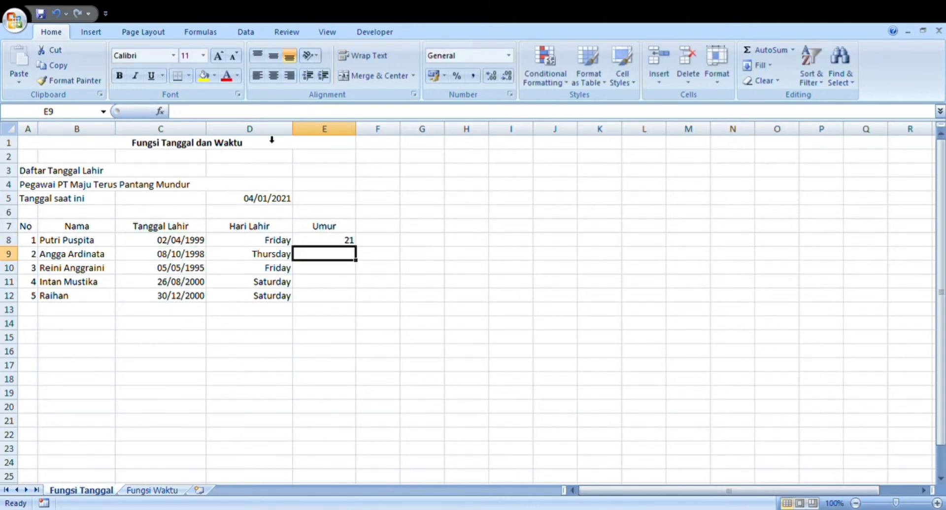
# Lock the current-date row as D$5 in E8's age formula and fill it down to E12.
pyautogui.click(324, 245)
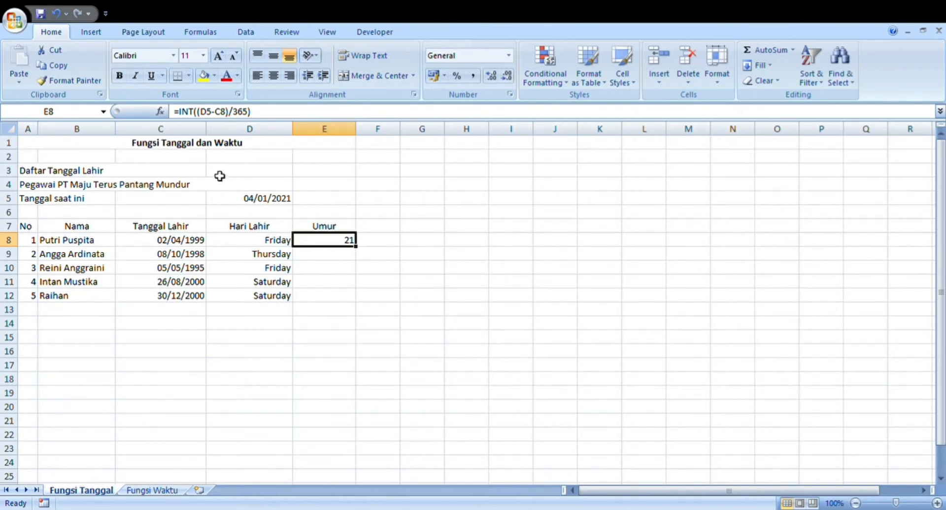
pyautogui.click(211, 118)
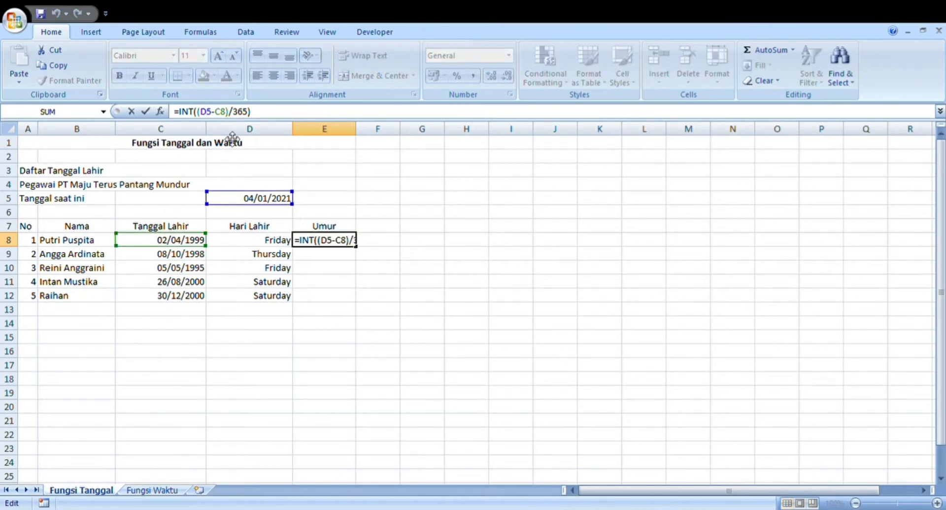
pyautogui.write('$')
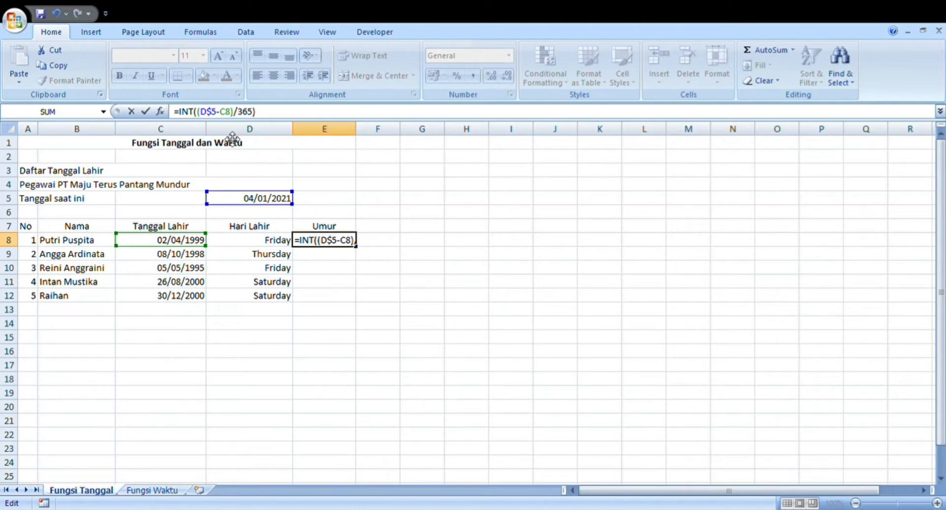
pyautogui.press('Return')
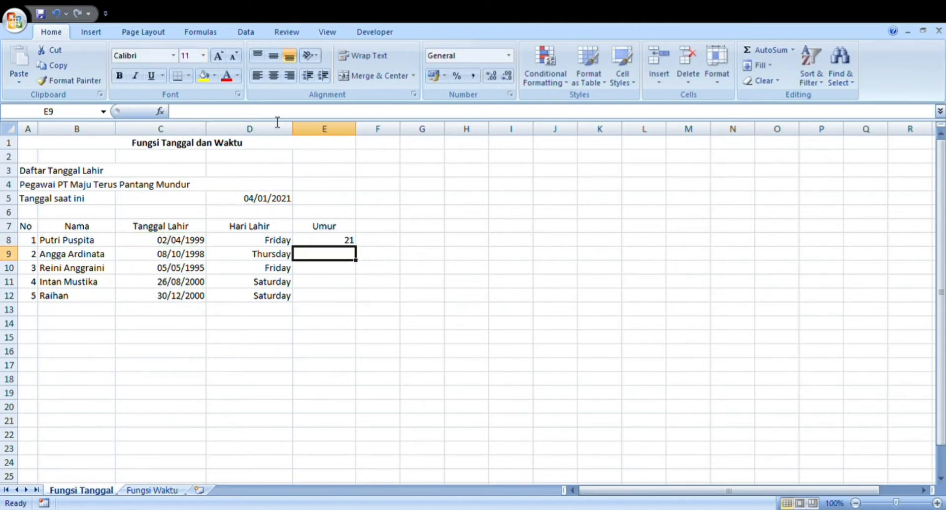
pyautogui.click(341, 246)
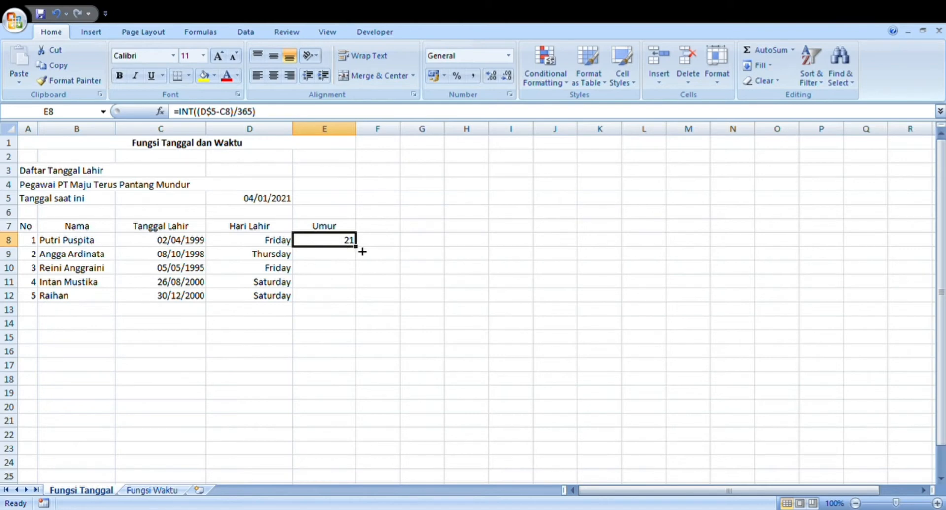
pyautogui.moveTo(362, 251); pyautogui.dragTo(357, 303)
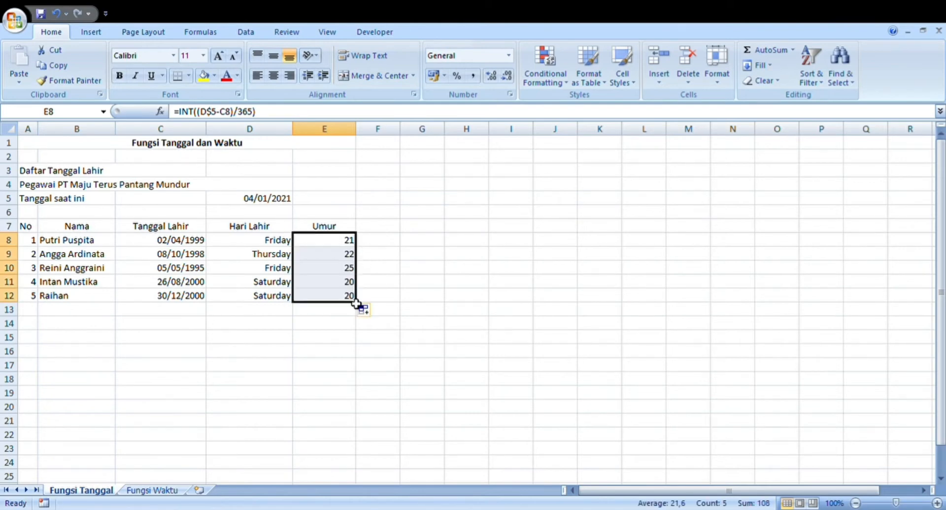
pyautogui.click(371, 289)
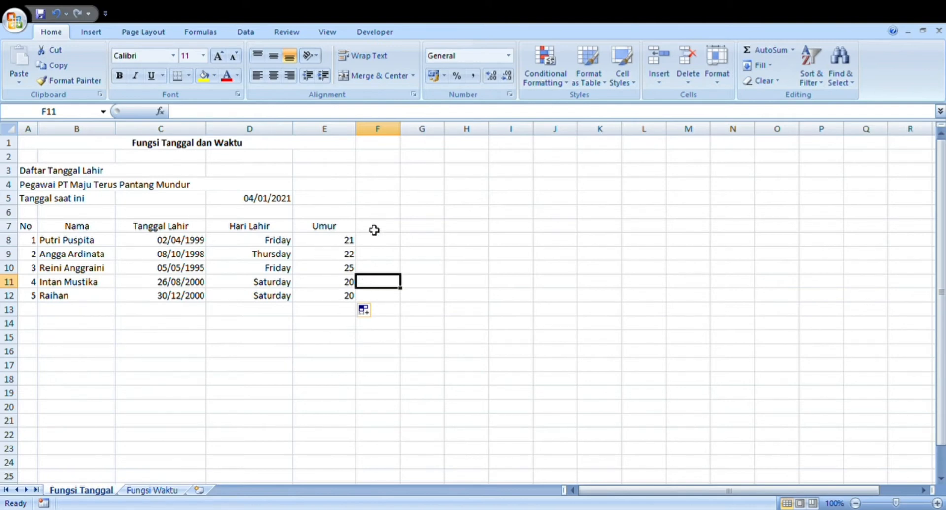
# On the Fungsi Waktu sheet, enter =E10-C10 in G10 to calculate the first renter's rental duration.
pyautogui.click(398, 268)
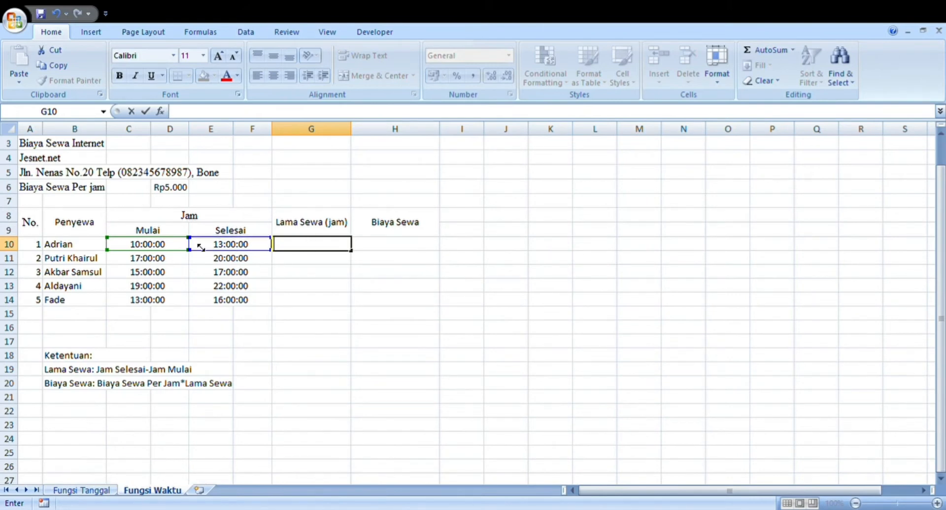
pyautogui.click(303, 320)
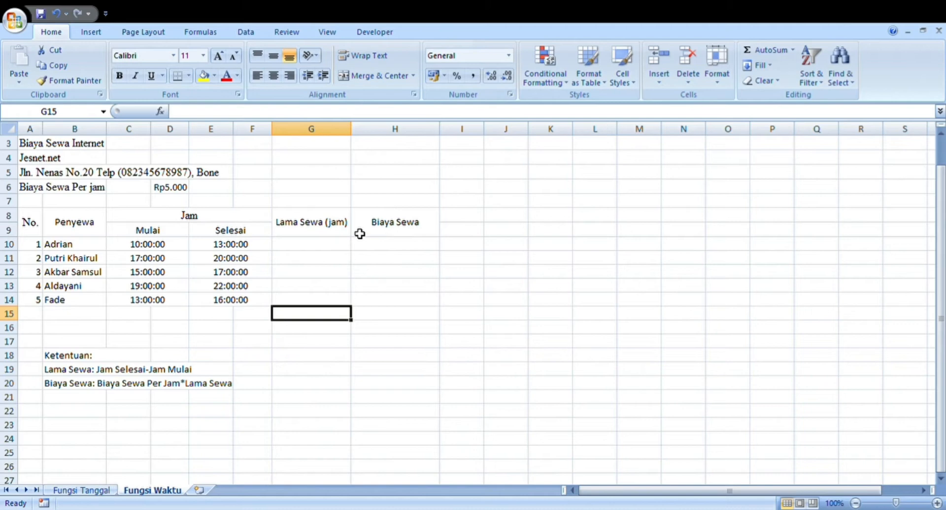
pyautogui.click(337, 248)
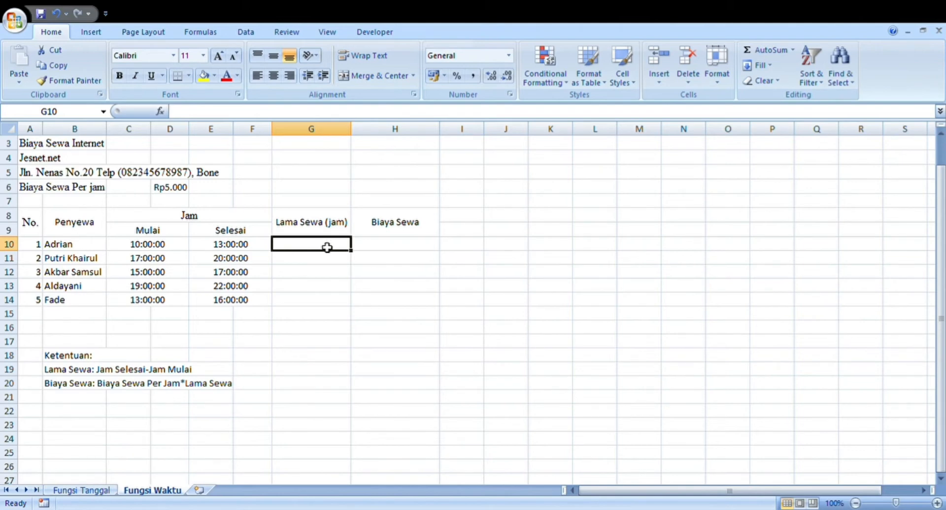
pyautogui.write('=')
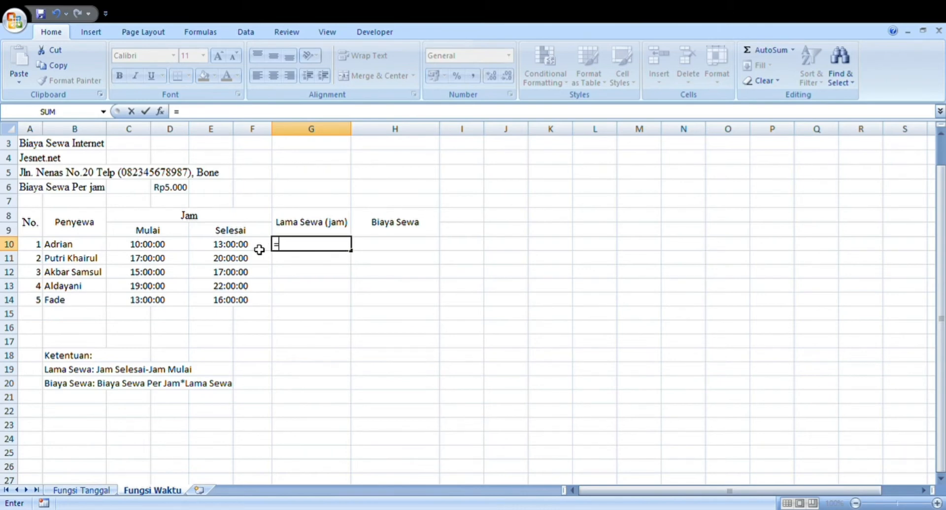
pyautogui.press('Left')
pyautogui.press('Left')
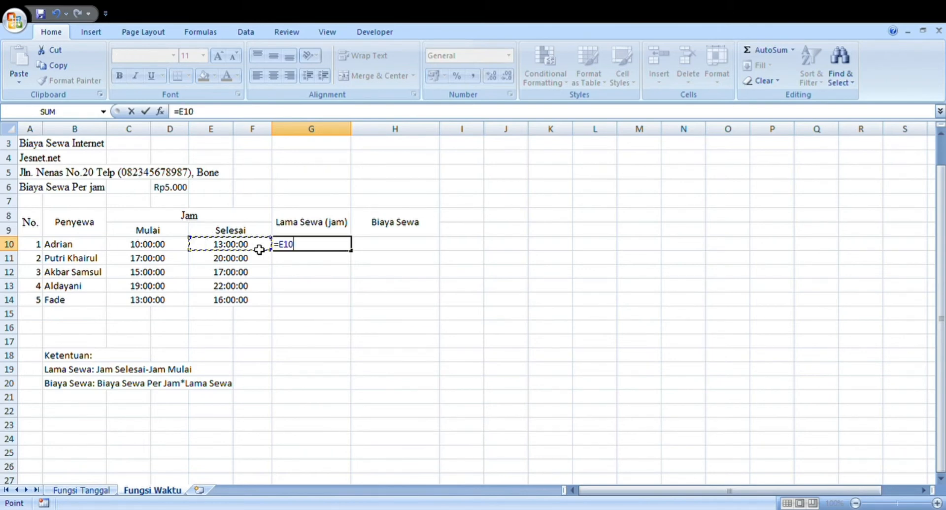
pyautogui.write('-')
pyautogui.click(168, 249)
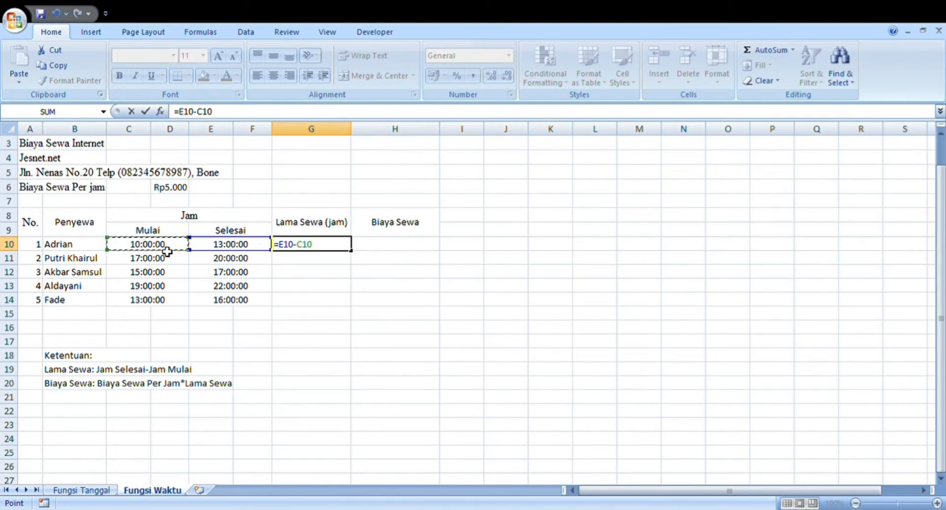
pyautogui.press('Return')
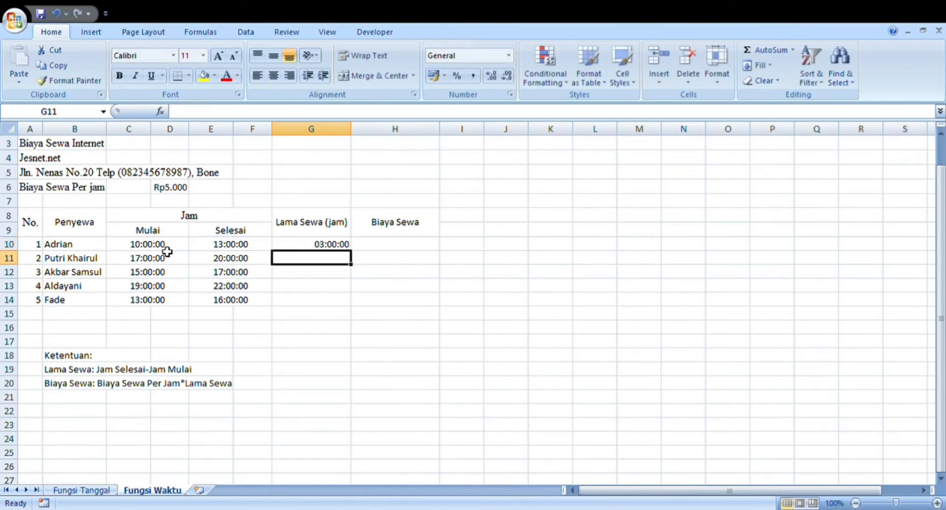
# Apply the General number format to G10 and wrap its duration formula in HOUR so it reads =HOUR(E10-C10).
pyautogui.click(327, 245)
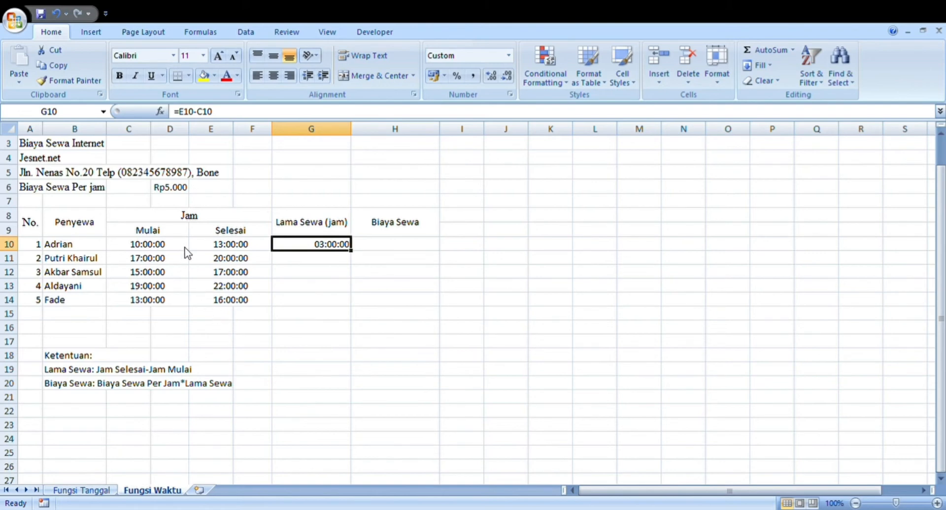
pyautogui.hotkey('ctrl', 'shift', '~')
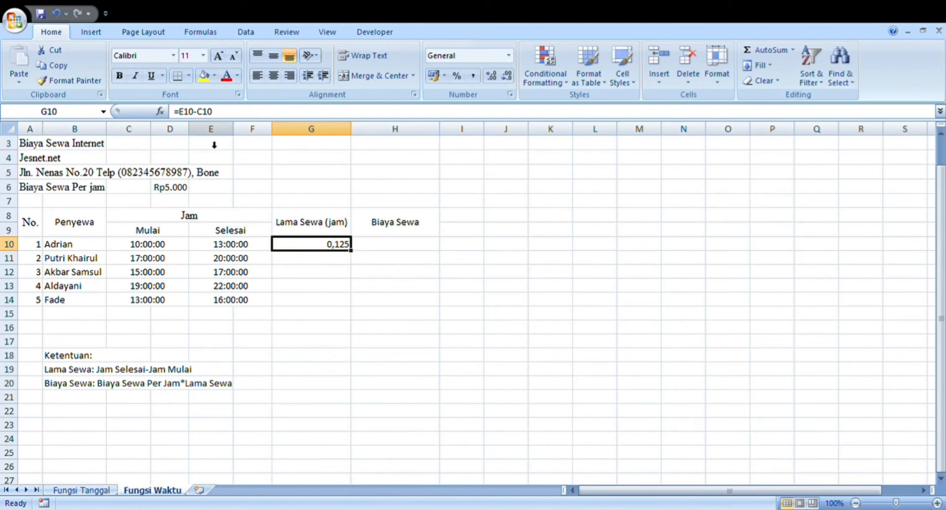
pyautogui.click(186, 117)
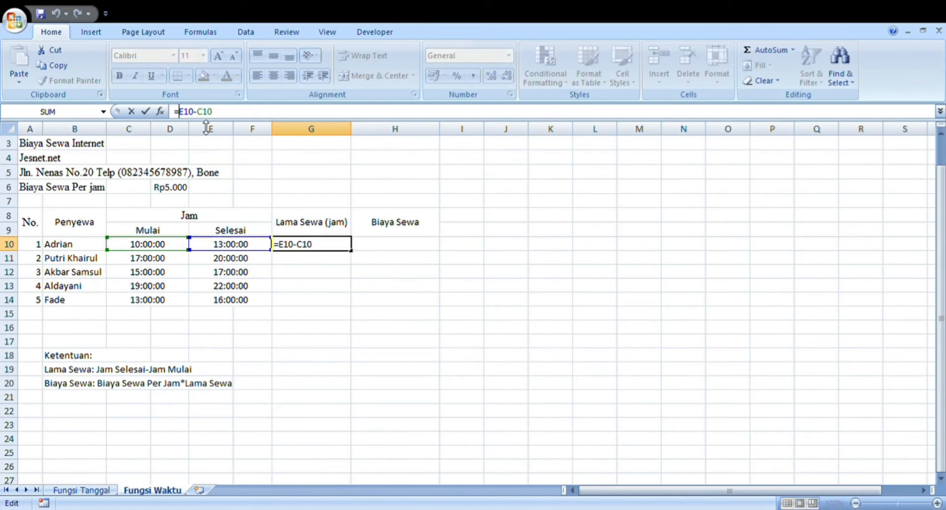
pyautogui.write('H')
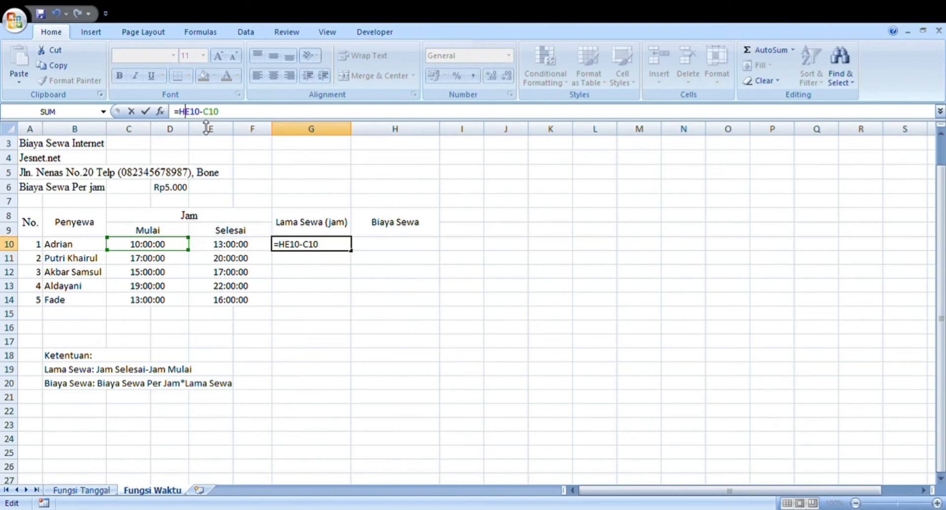
pyautogui.write('OU')
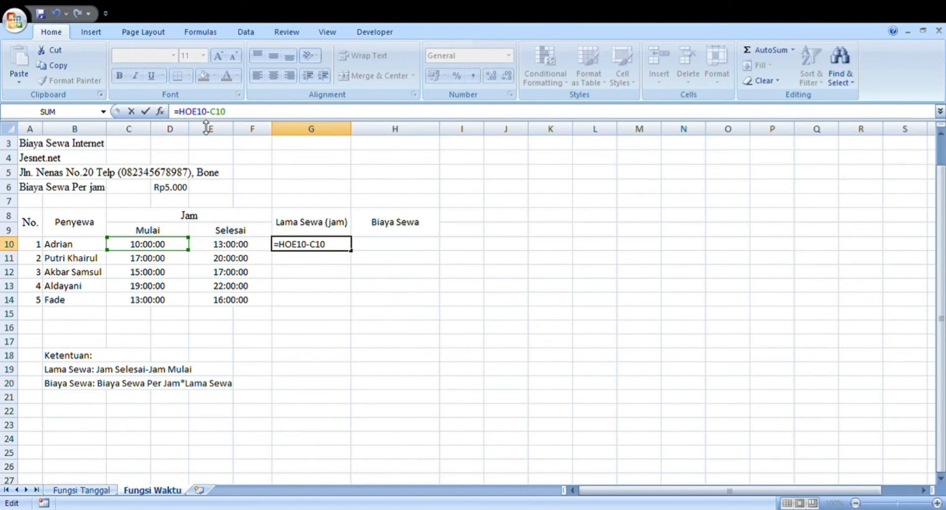
pyautogui.write('R(')
pyautogui.press('Right')
pyautogui.press('Right')
pyautogui.press('Right')
pyautogui.press('Right')
pyautogui.press('Right')
pyautogui.press('Right')
pyautogui.press('Right')
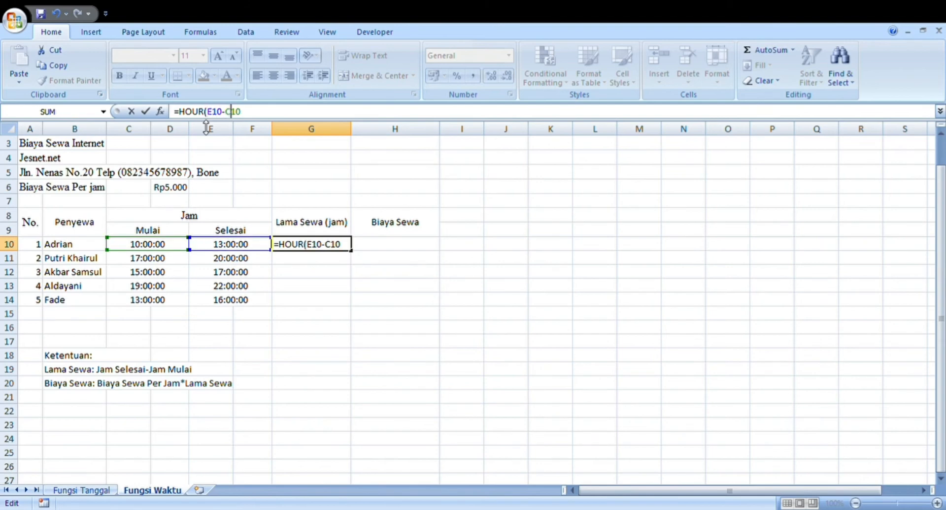
pyautogui.write(')')
pyautogui.press('Return')
# Fill the HOUR duration formula from G10 down to G14 for the remaining renters.
pyautogui.click(315, 246)
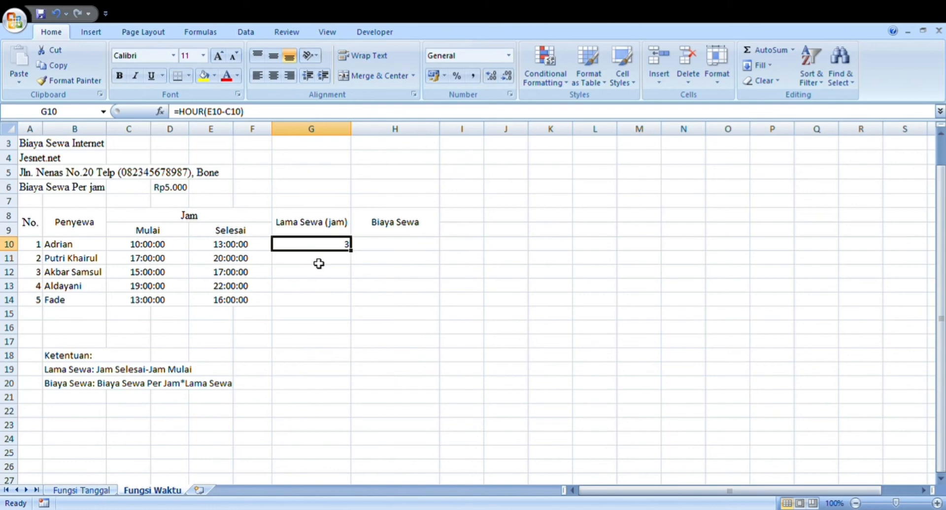
pyautogui.moveTo(356, 256); pyautogui.dragTo(355, 306)
pyautogui.click(374, 291)
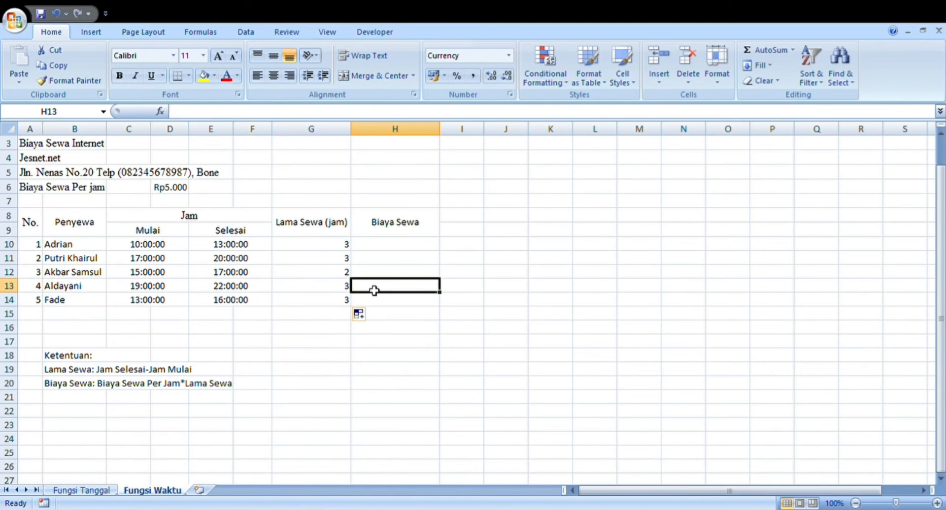
# Enter =D6*G10 in H10 to calculate the first renter's rental cost from the hourly rate.
pyautogui.click(395, 247)
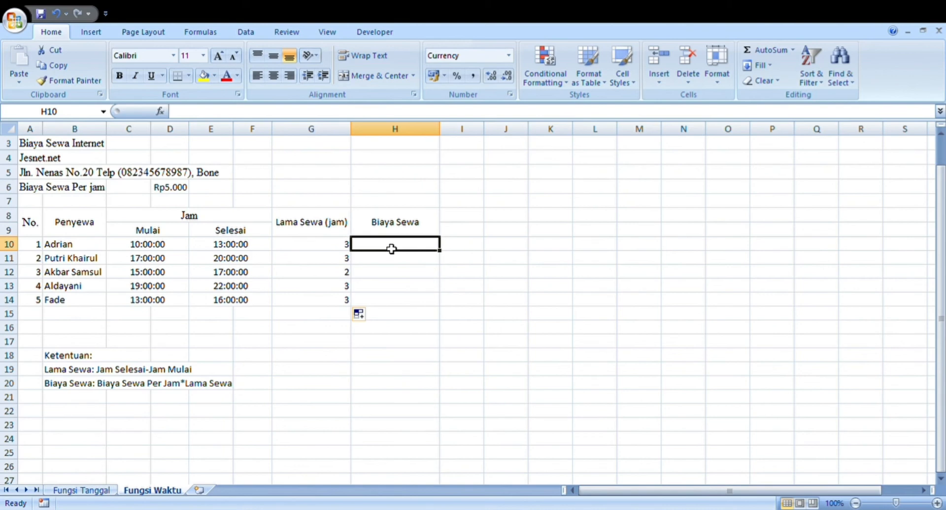
pyautogui.write('=')
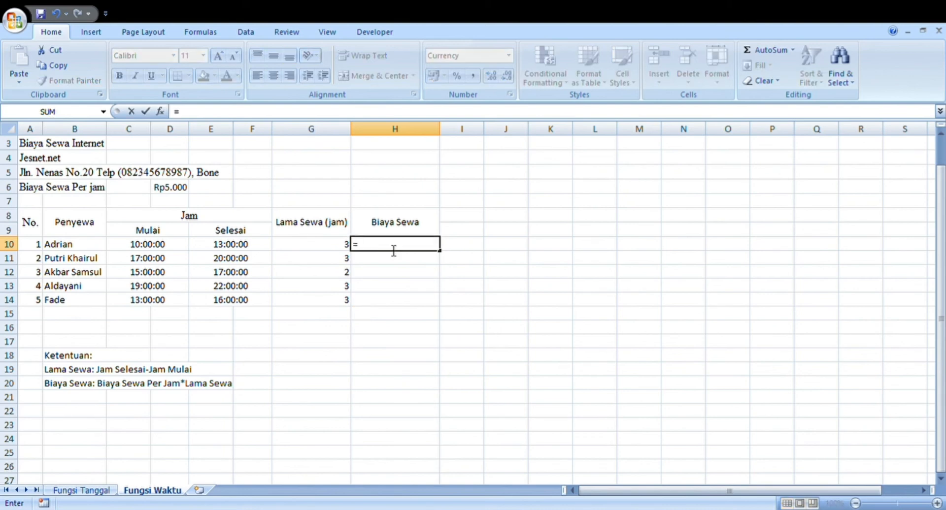
pyautogui.click(184, 192)
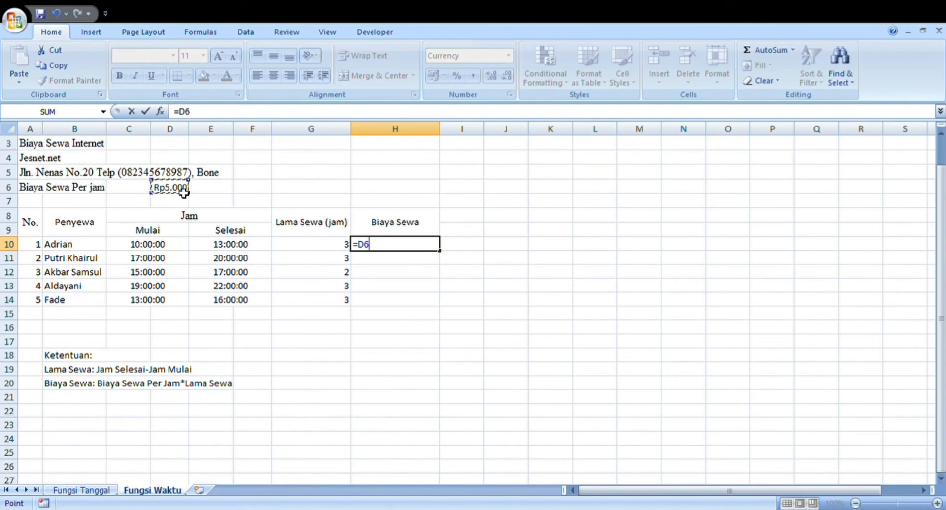
pyautogui.write('*')
pyautogui.click(322, 252)
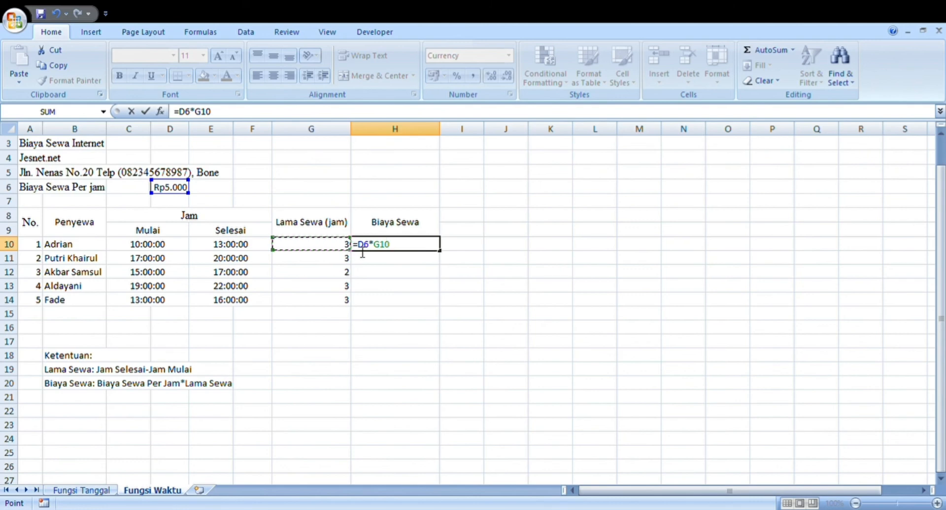
pyautogui.press('Return')
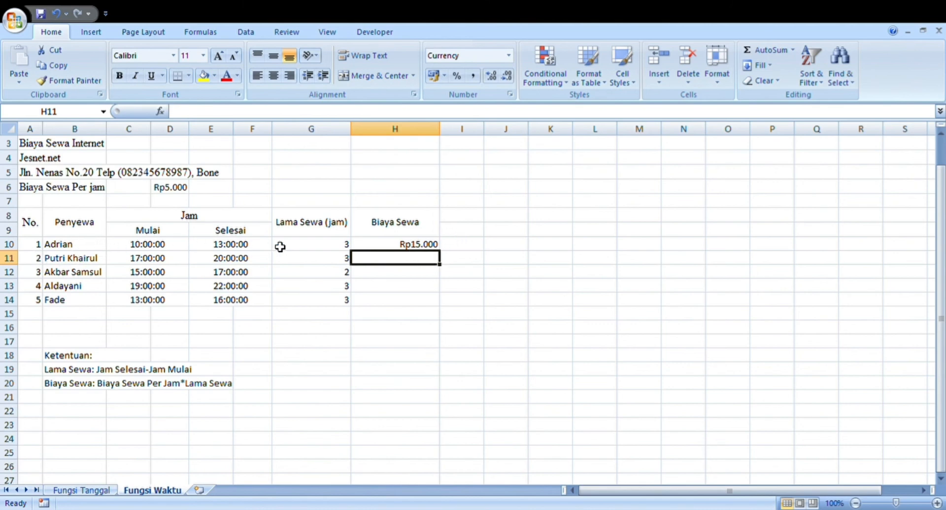
# Lock the hourly-rate row as D$6 in H10's cost formula and fill it down to H14.
pyautogui.click(407, 249)
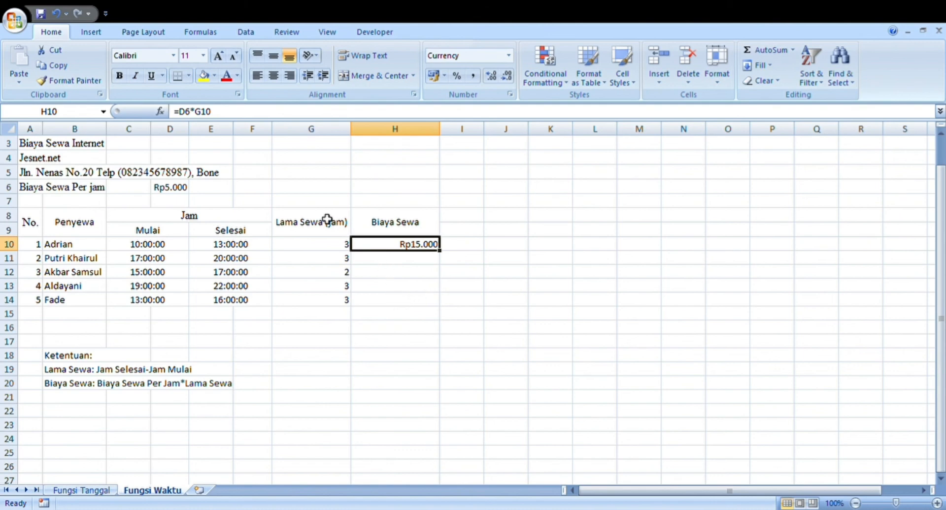
pyautogui.click(189, 113)
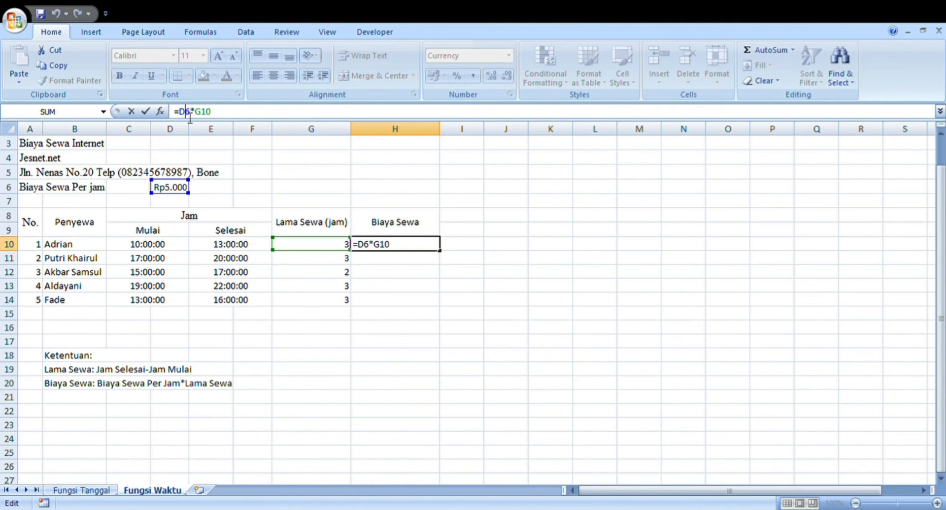
pyautogui.write('$')
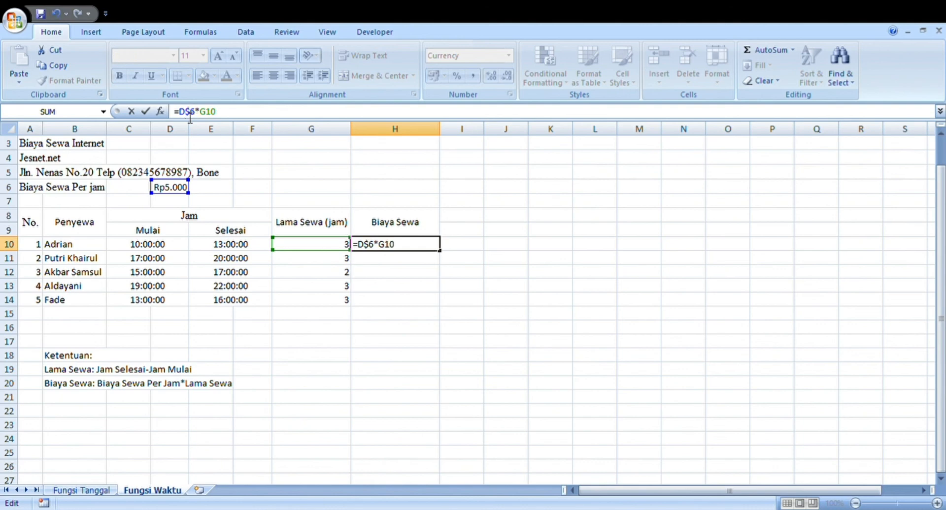
pyautogui.press('Return')
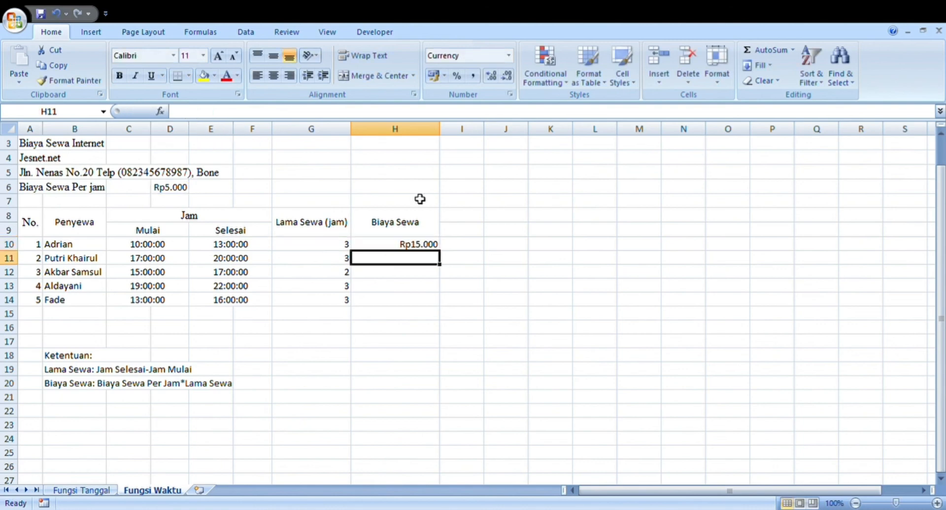
pyautogui.click(431, 247)
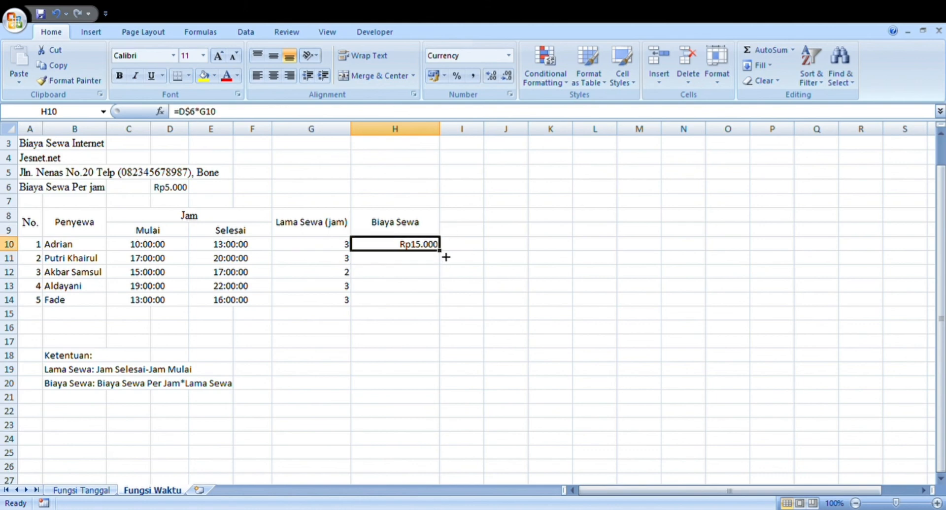
pyautogui.moveTo(444, 255); pyautogui.dragTo(446, 311)
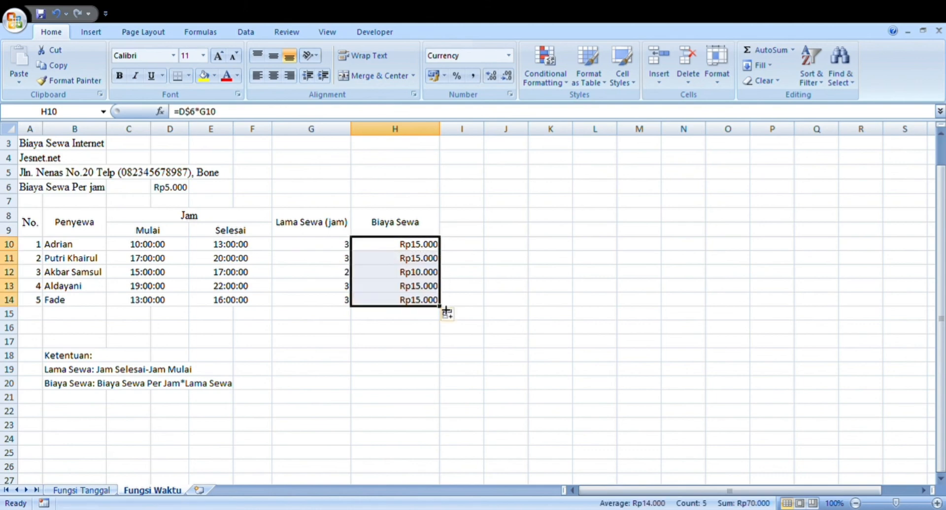
pyautogui.click(399, 317)
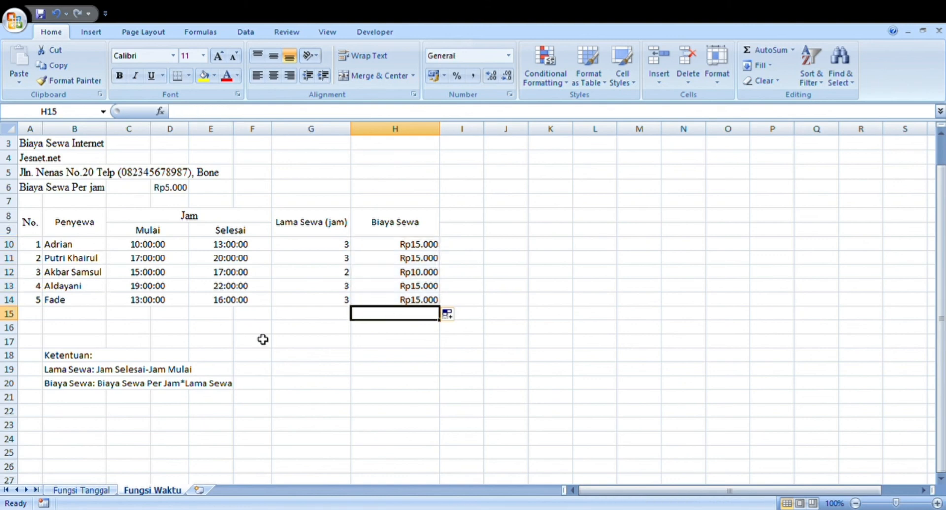
pyautogui.click(265, 341)
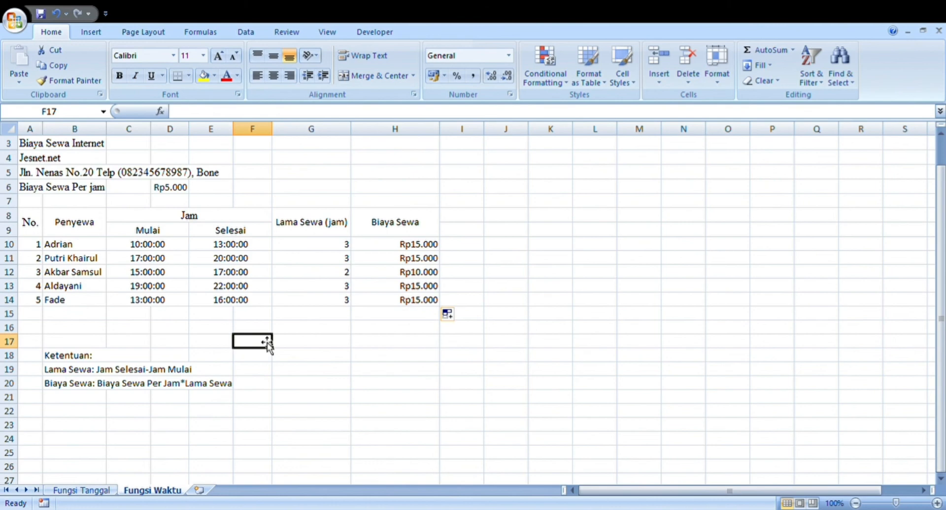